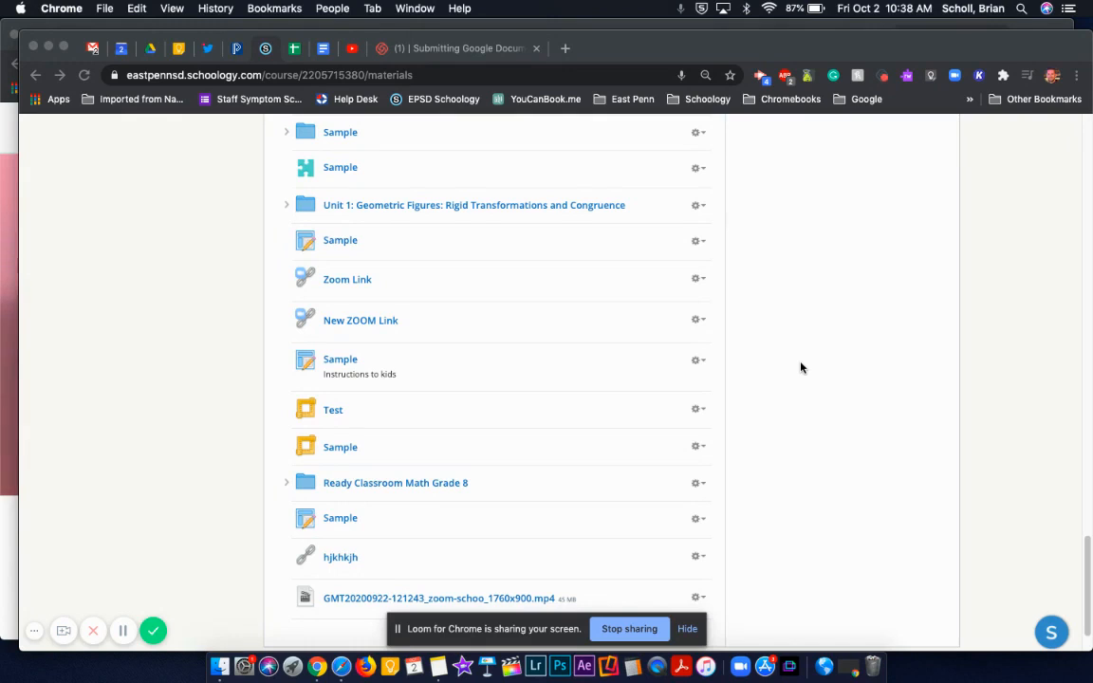
Start a new page titled "Loom Embed" inside the first Sample folder of the course materials.
left_click(342, 134)
left_click(340, 134)
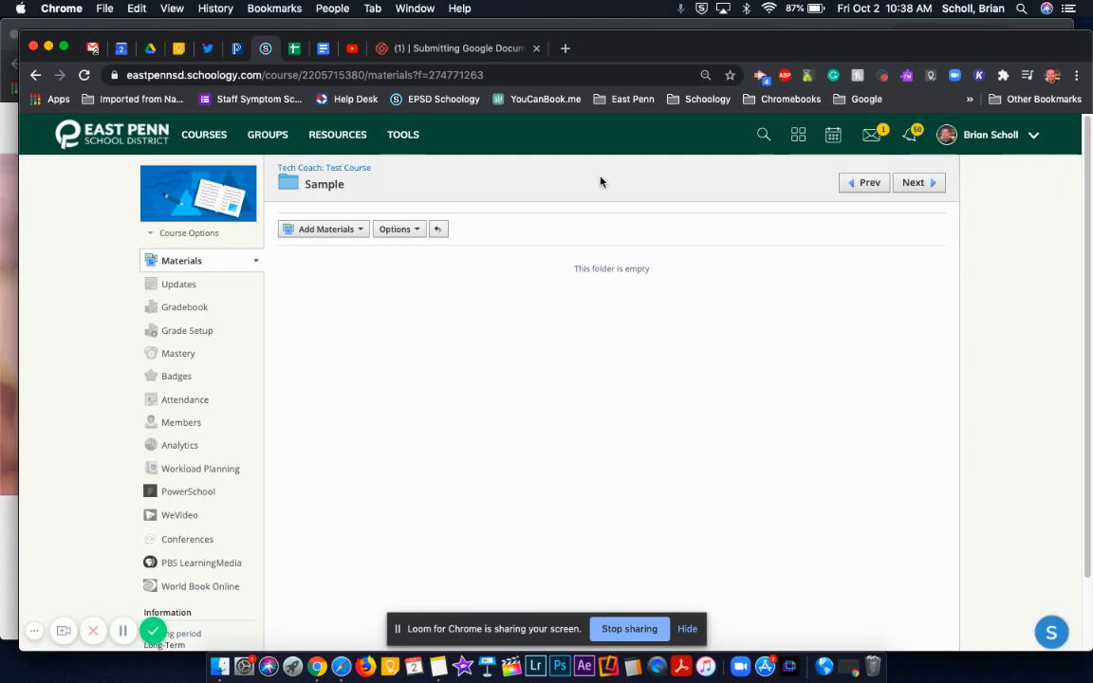
left_click(317, 235)
left_click(332, 368)
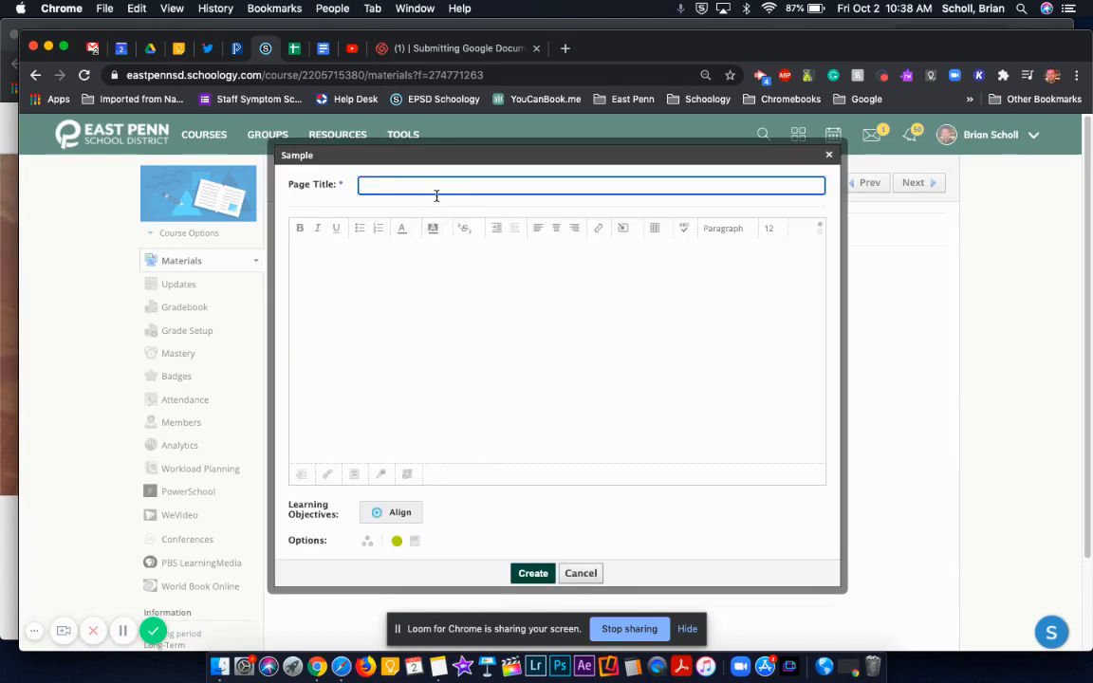
type("Loom Embed")
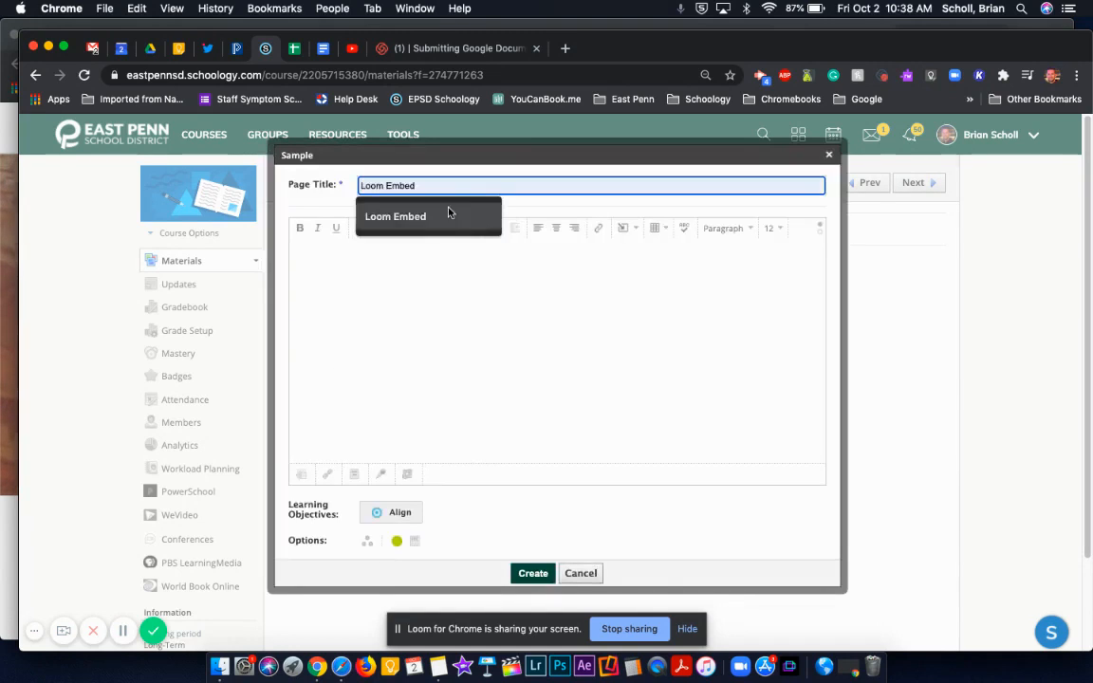
left_click(445, 215)
left_click(461, 275)
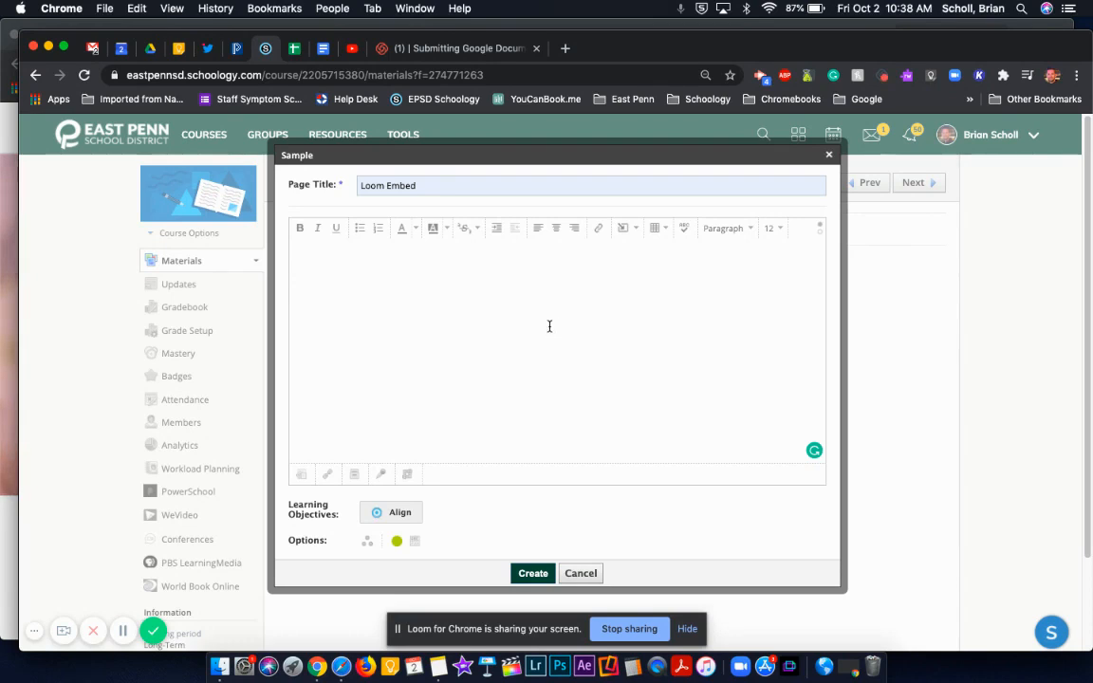
Prepare to insert media from the web into the page body, with Media as the type.
left_click(637, 233)
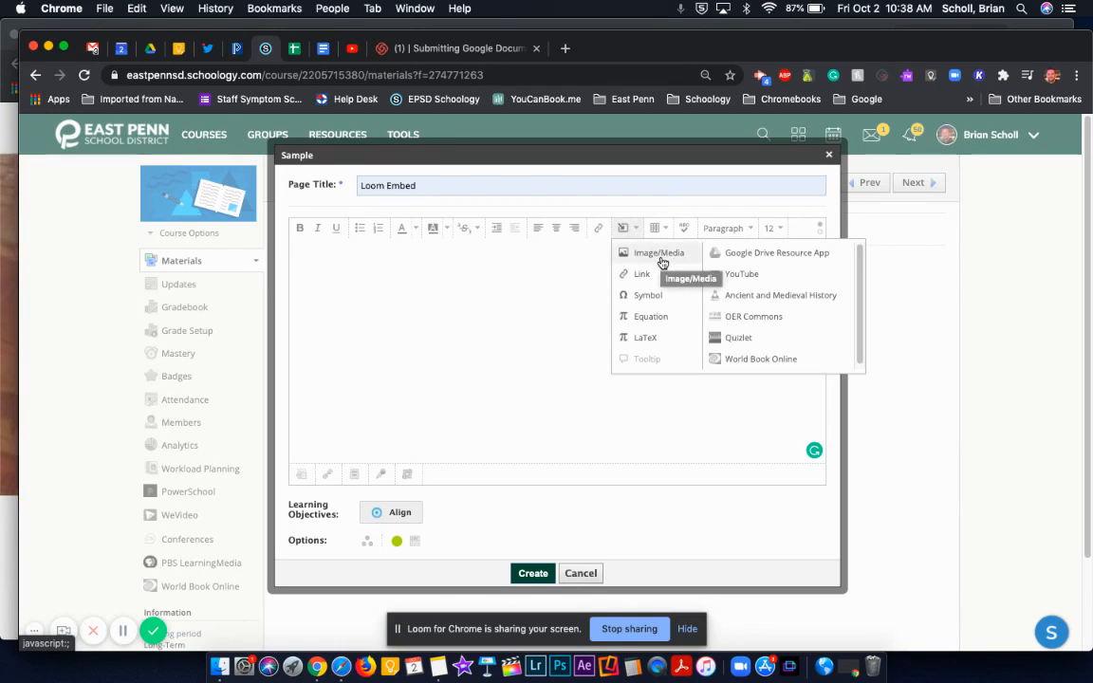
left_click(662, 263)
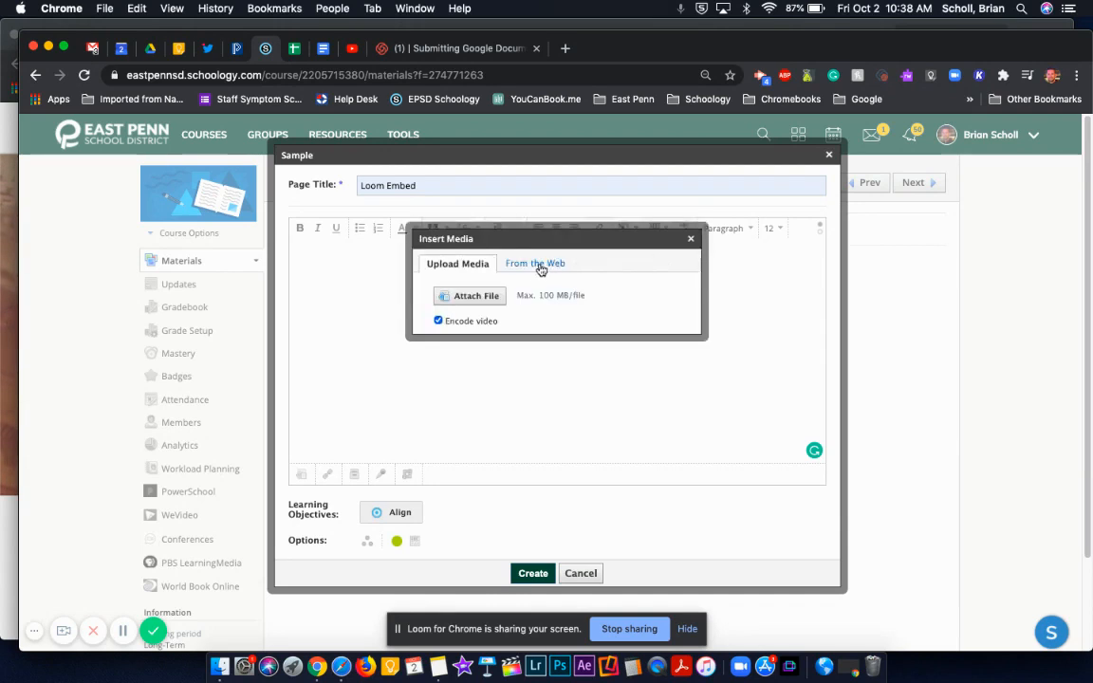
left_click(540, 266)
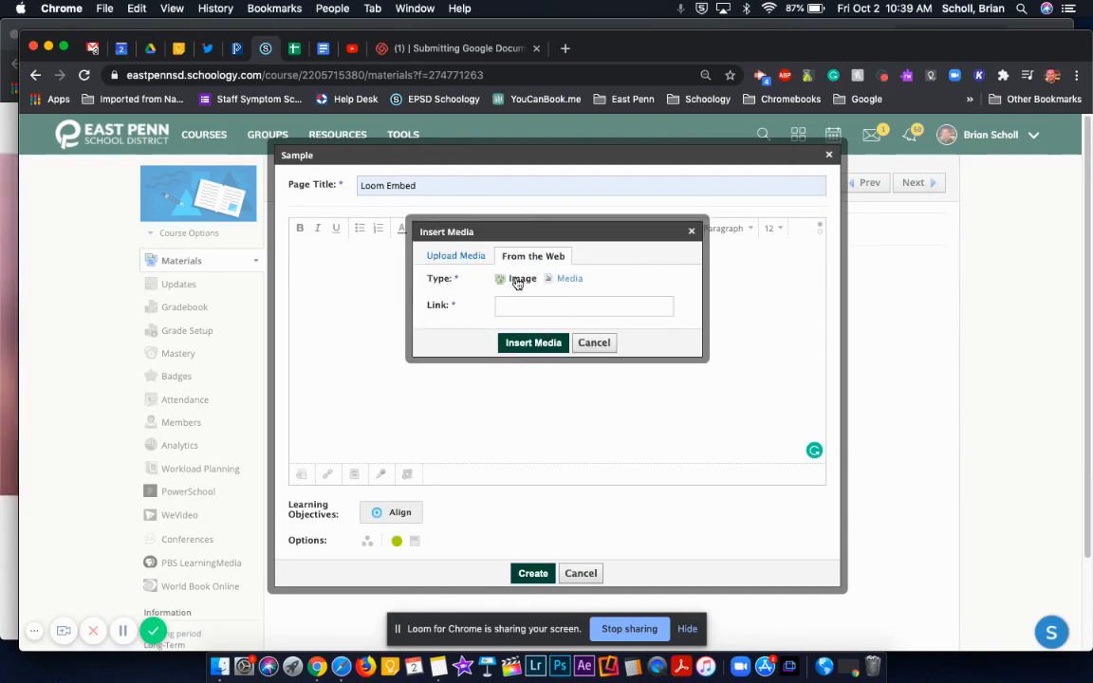
left_click(569, 279)
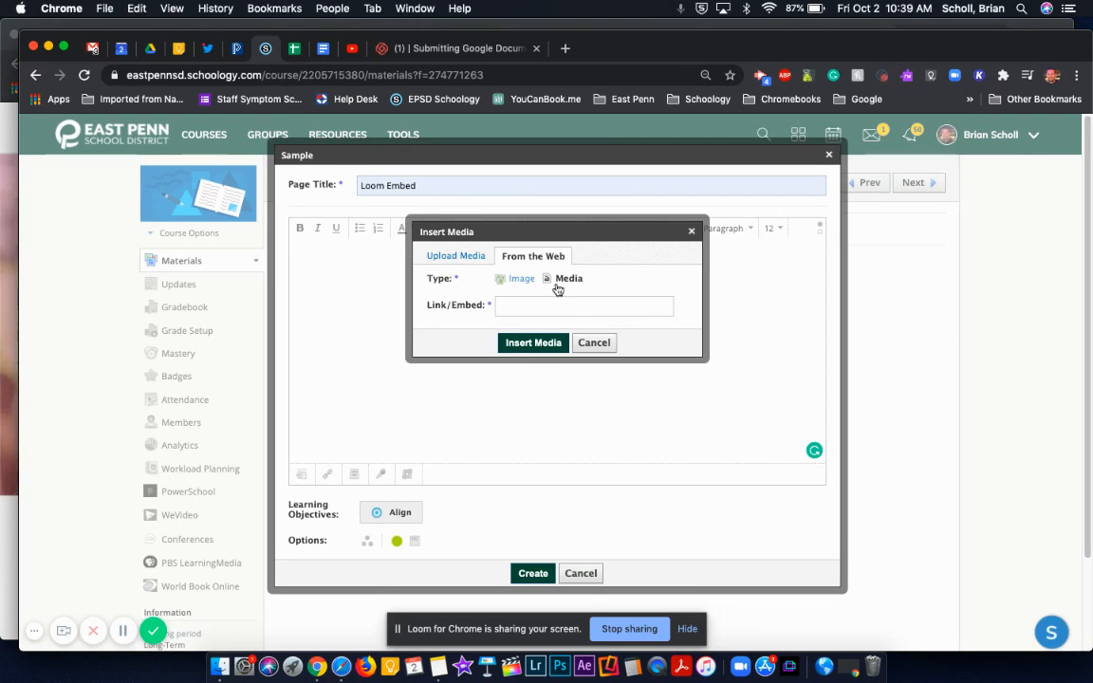
Switch to the Loom video "Submitting Google Documents to a Schoology Assignment" and copy its Responsive embed code.
left_click(462, 49)
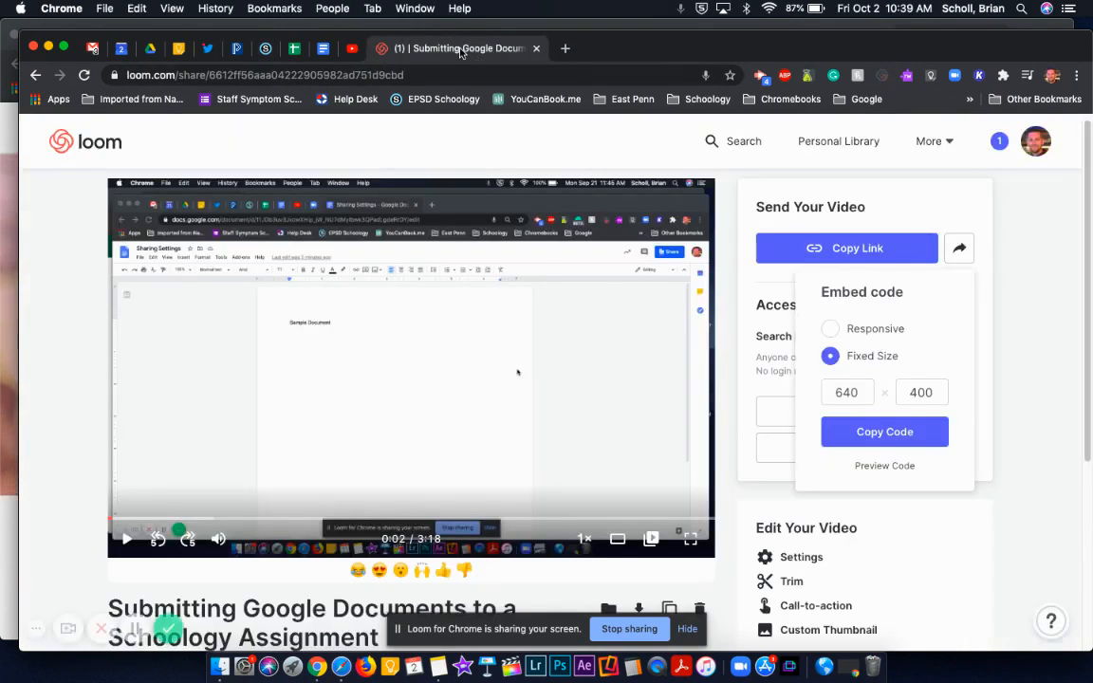
left_click(724, 215)
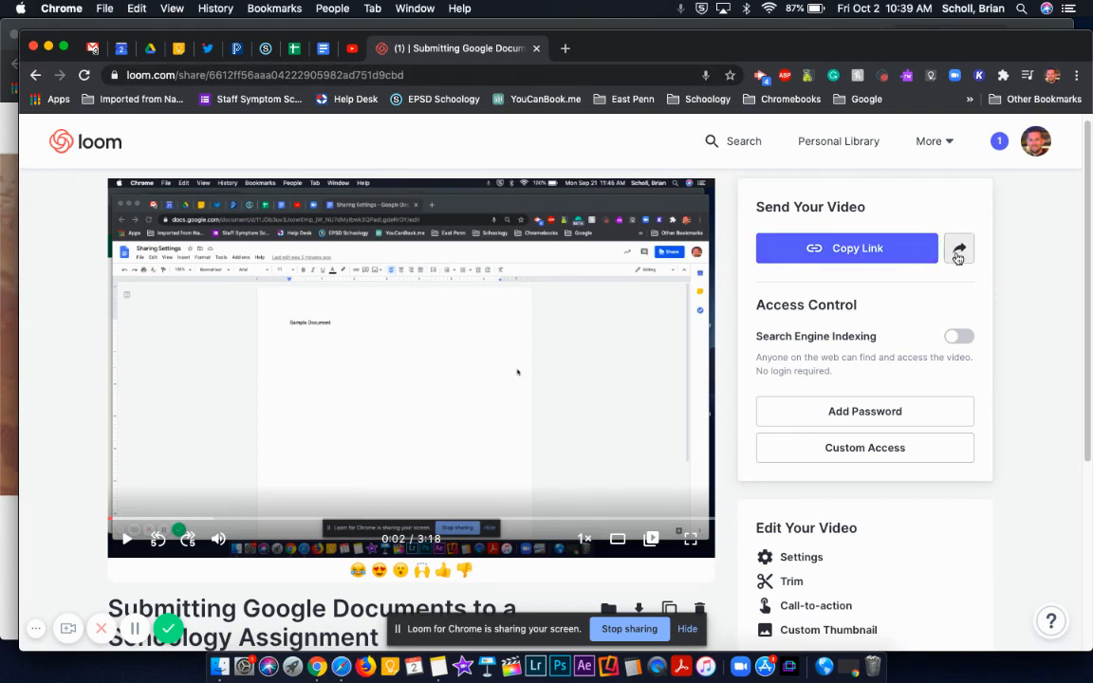
left_click(958, 252)
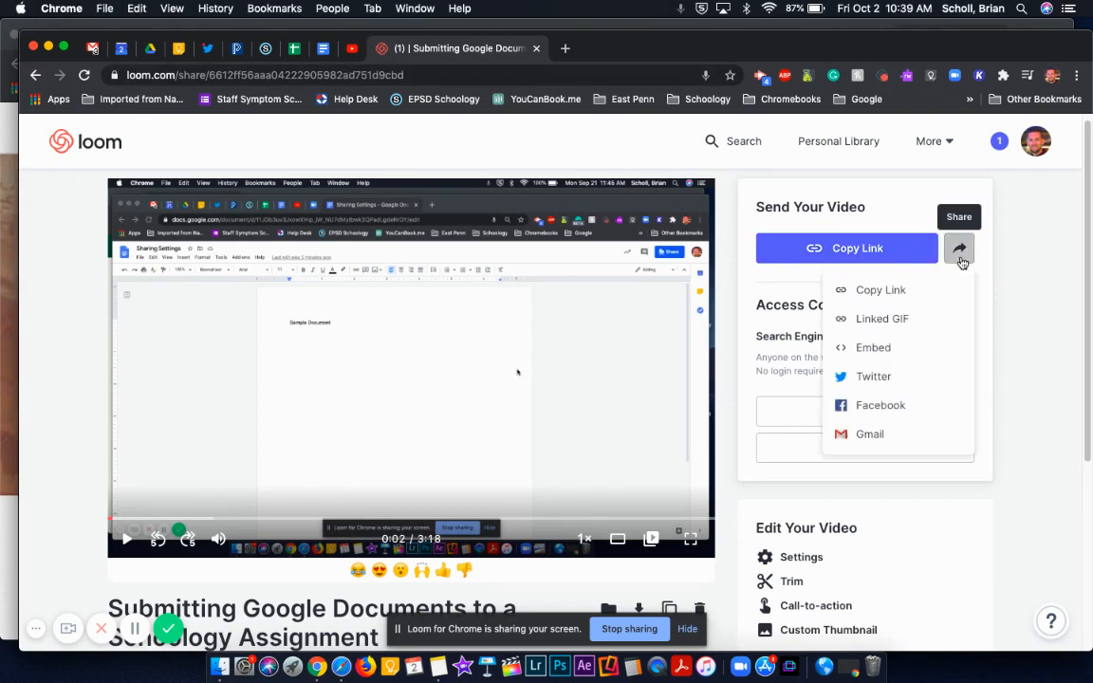
left_click(901, 353)
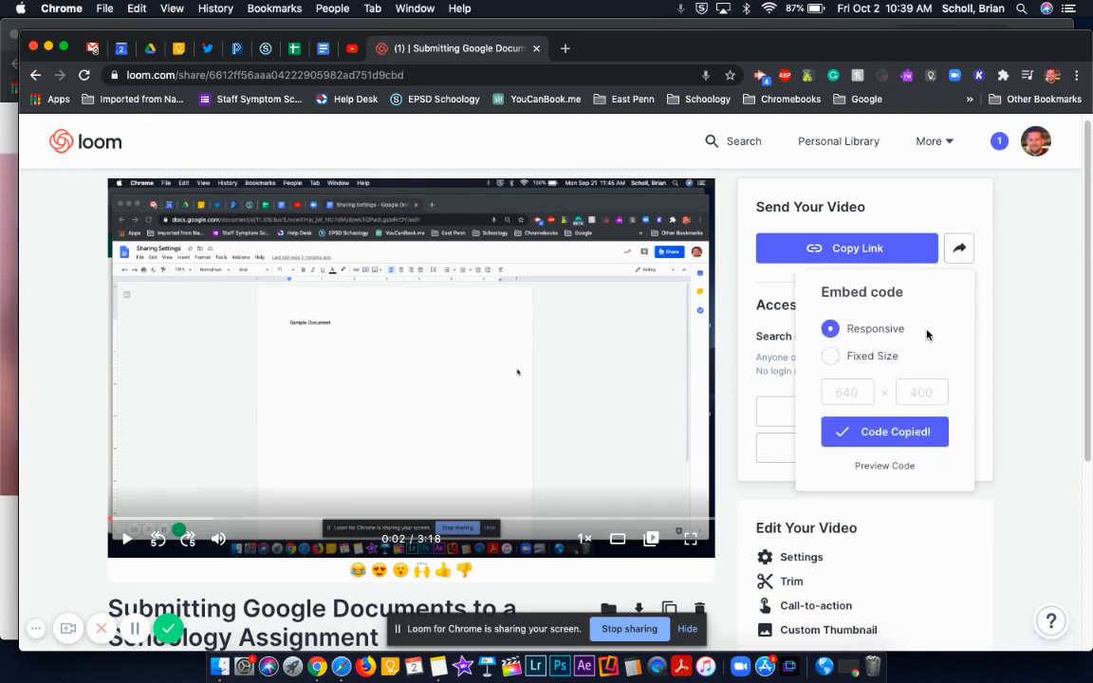
left_click(832, 359)
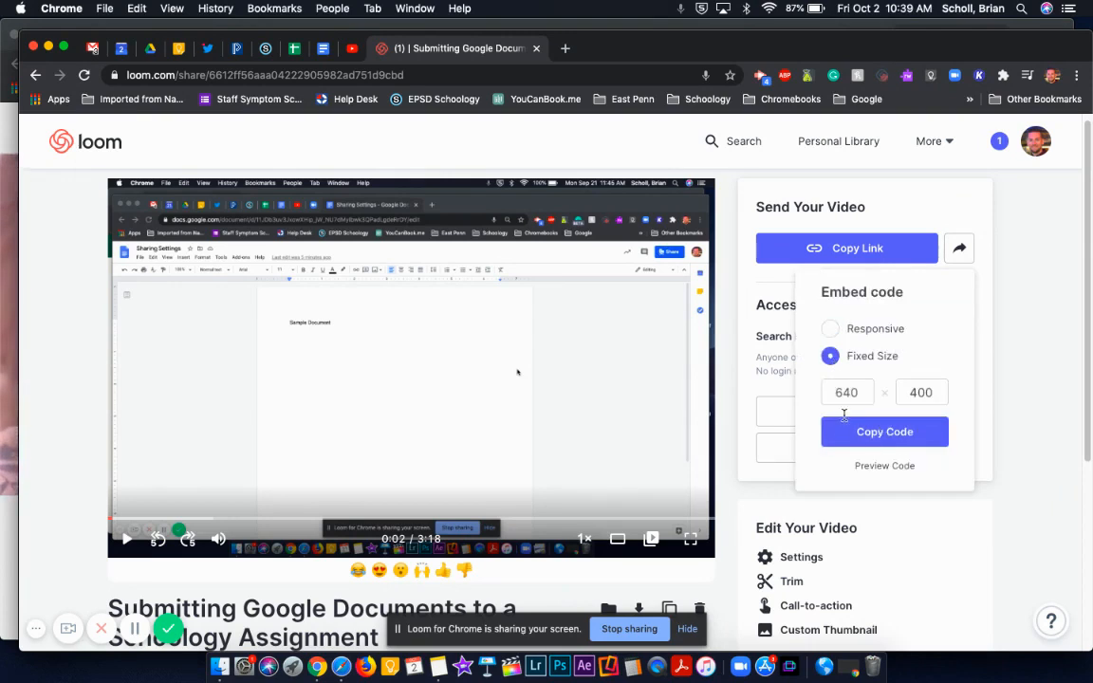
left_click(848, 328)
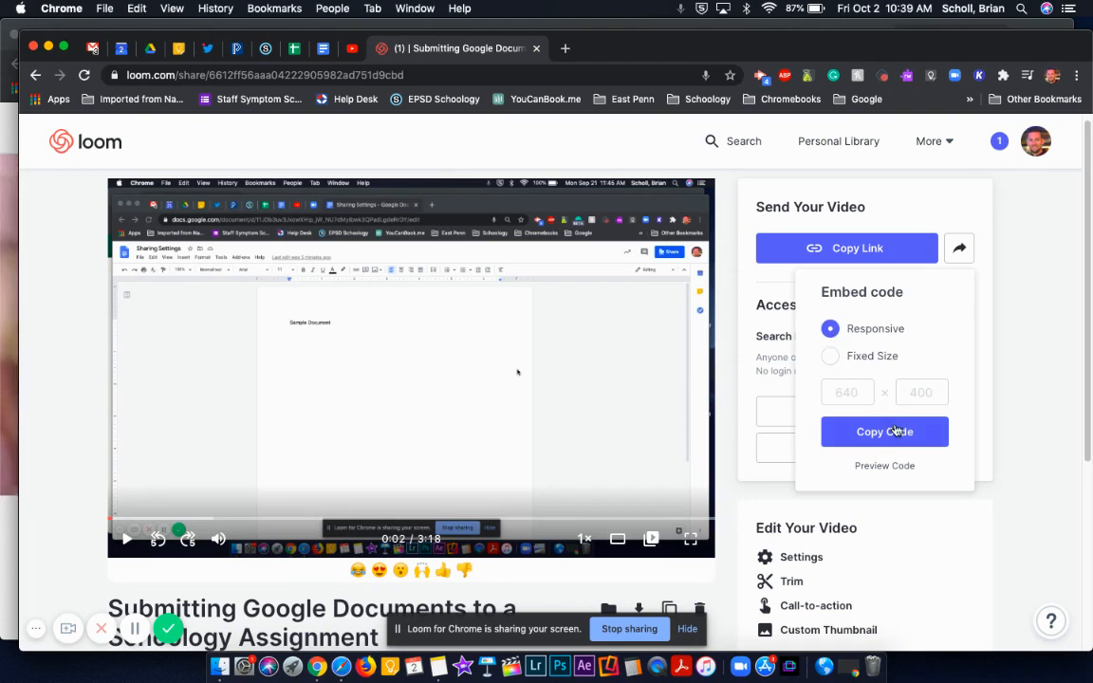
left_click(884, 434)
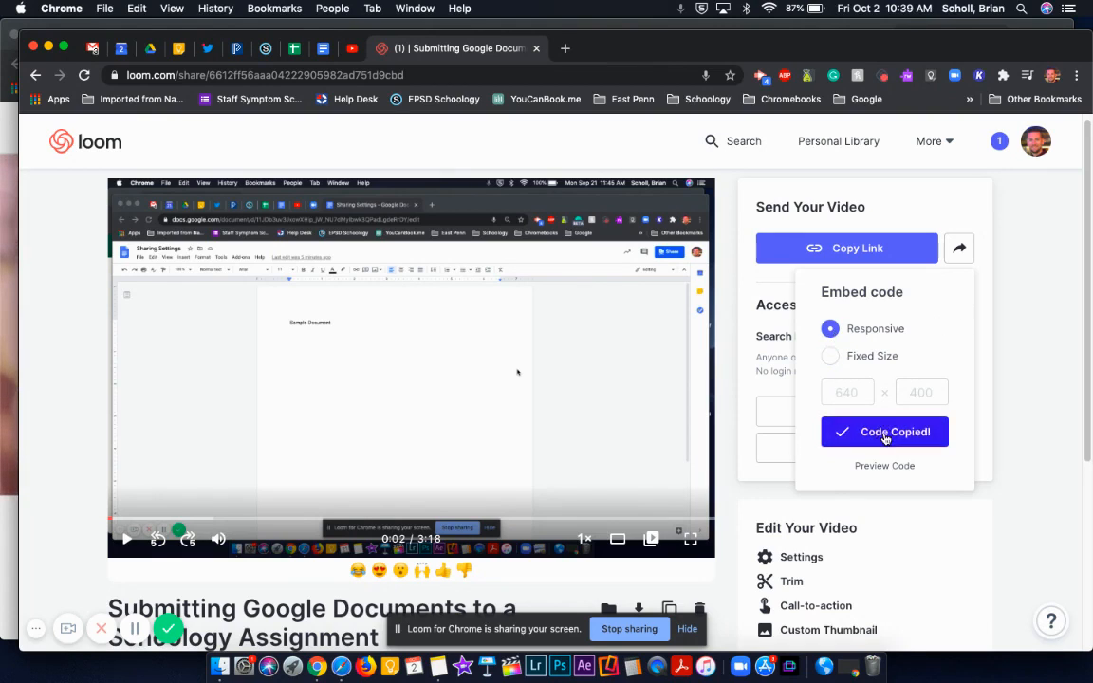
Return to Schoology, insert the copied embed code as web media in the page, and create the page.
left_click(265, 50)
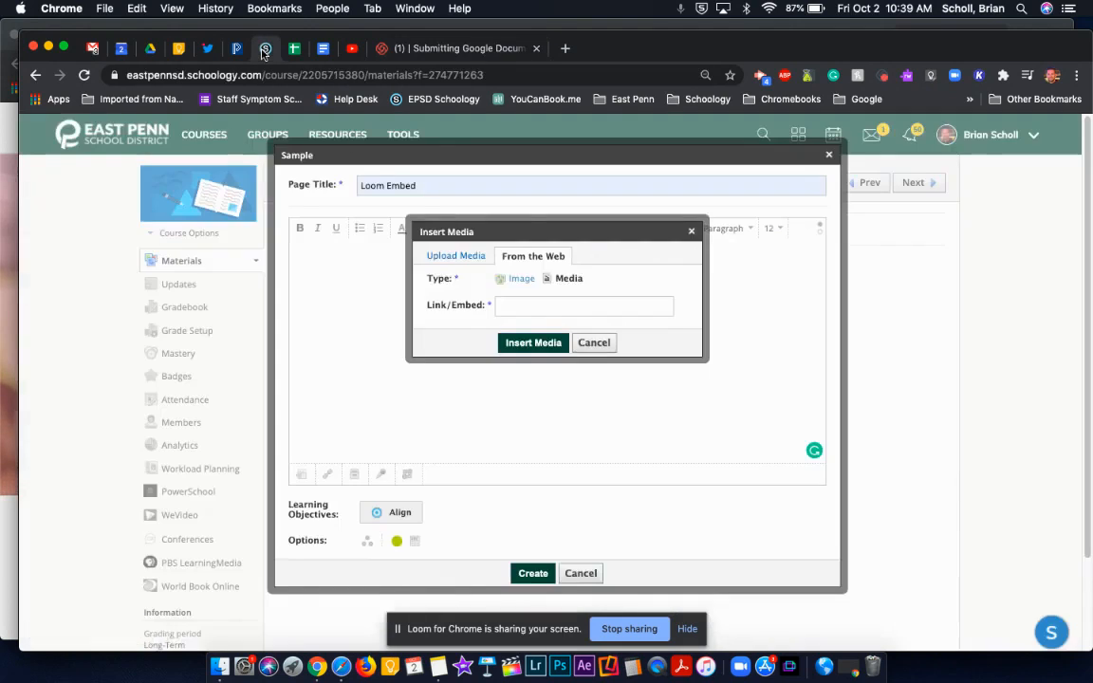
left_click(512, 305)
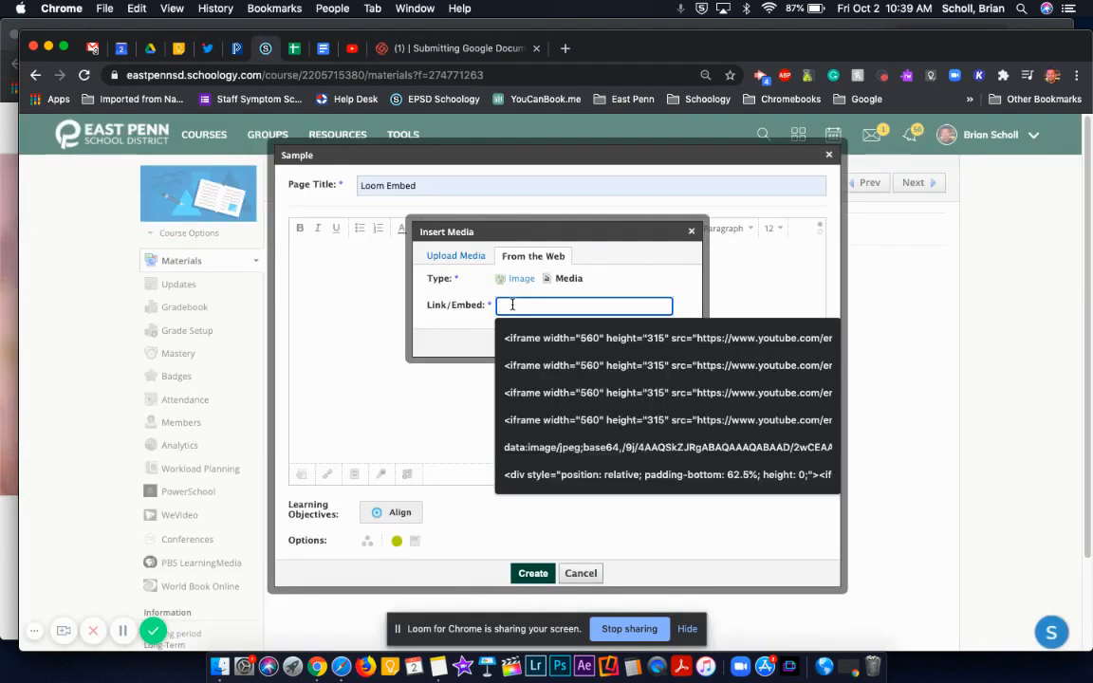
key("super+v")
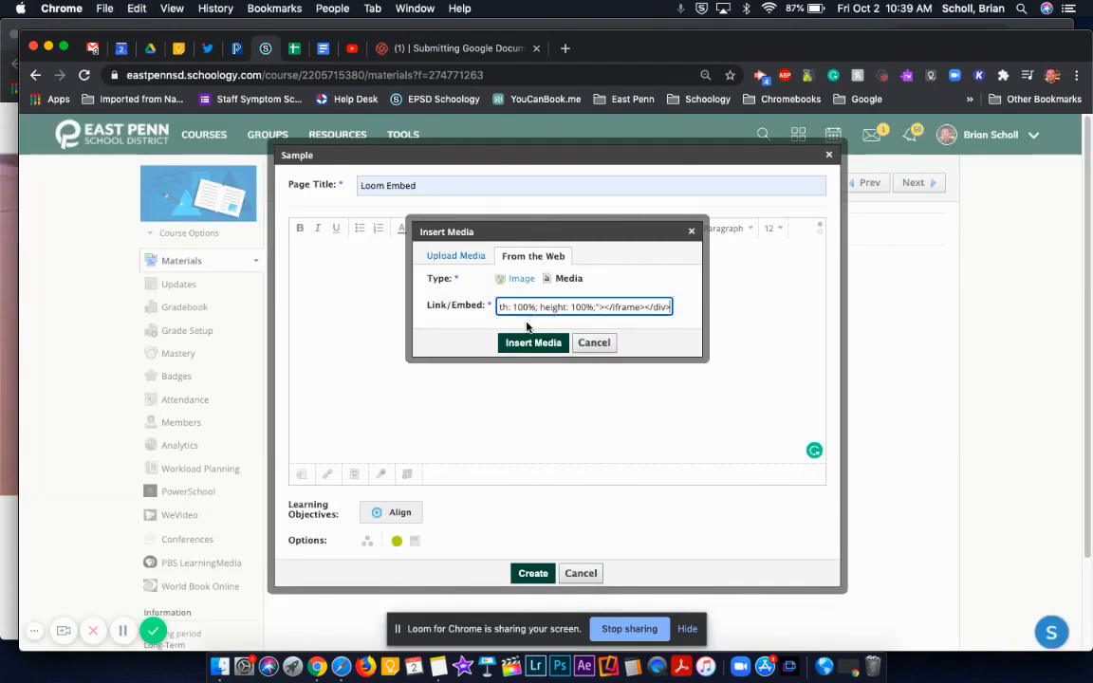
left_click(526, 343)
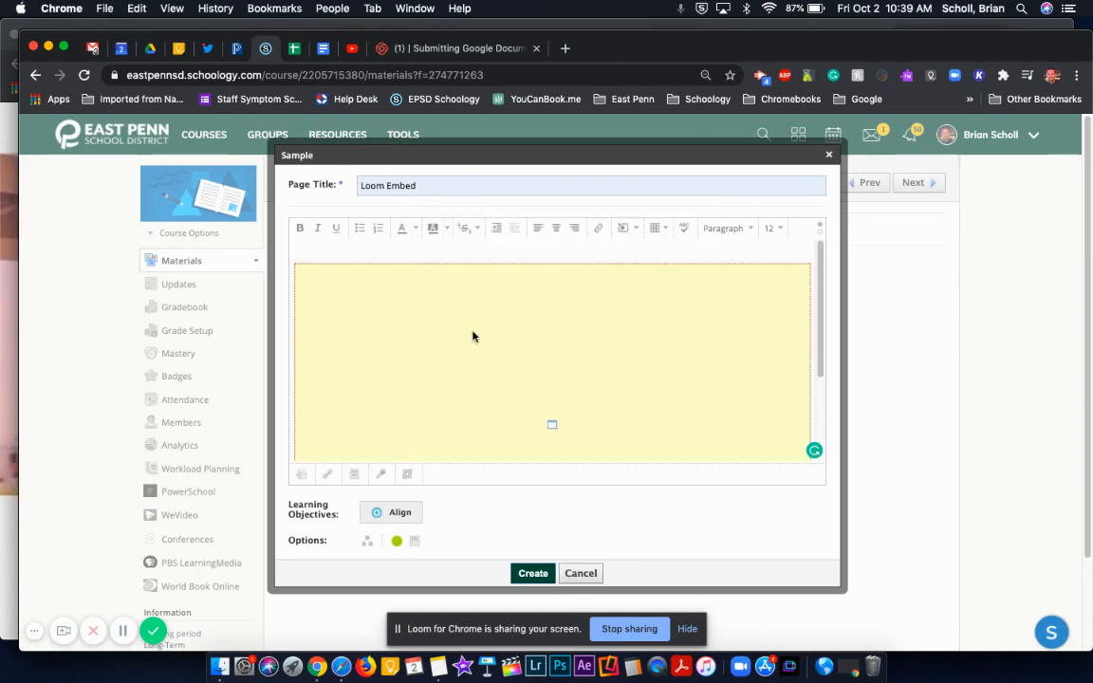
scroll(479, 337, "down", 1)
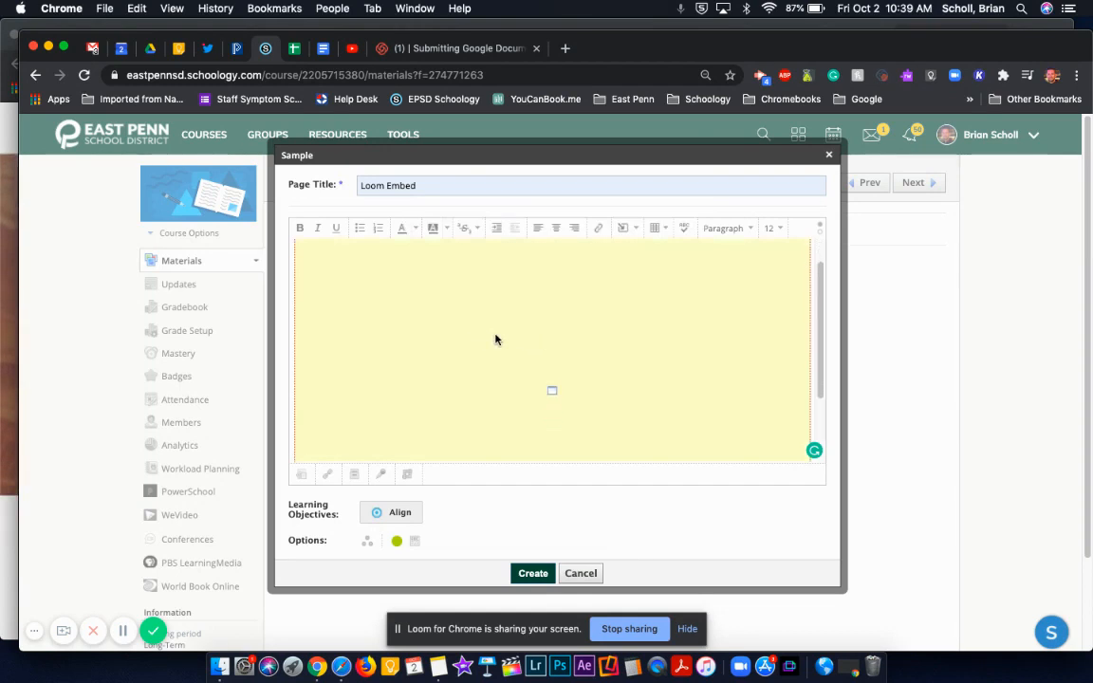
scroll(495, 339, "down", 3)
scroll(494, 339, "down", 1)
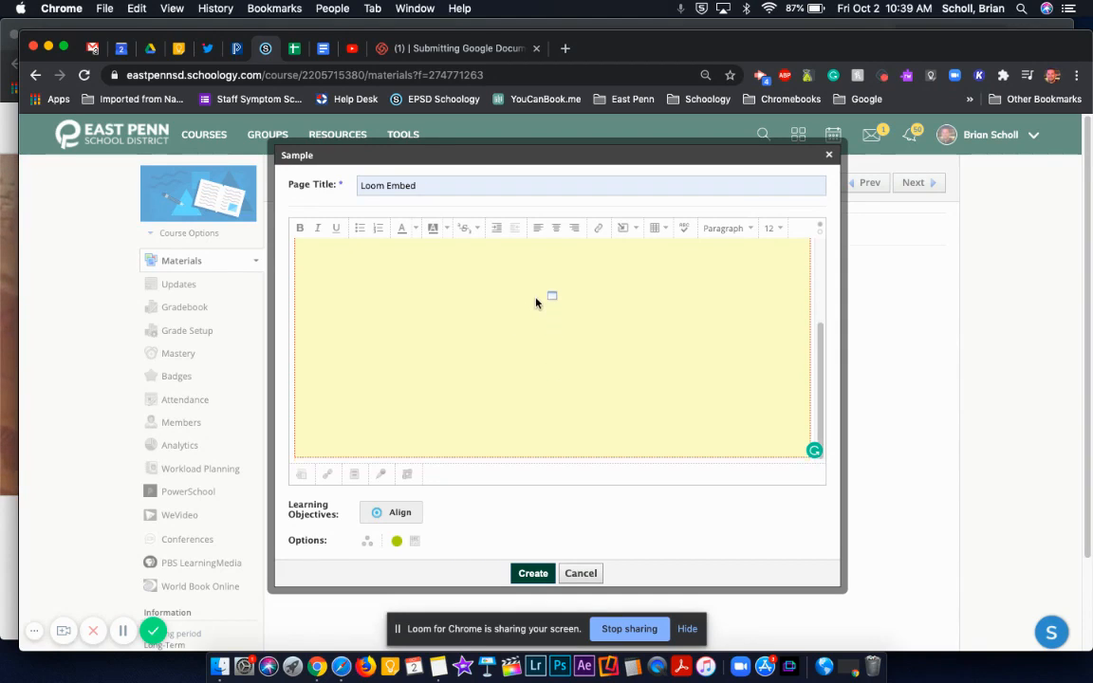
left_click(533, 573)
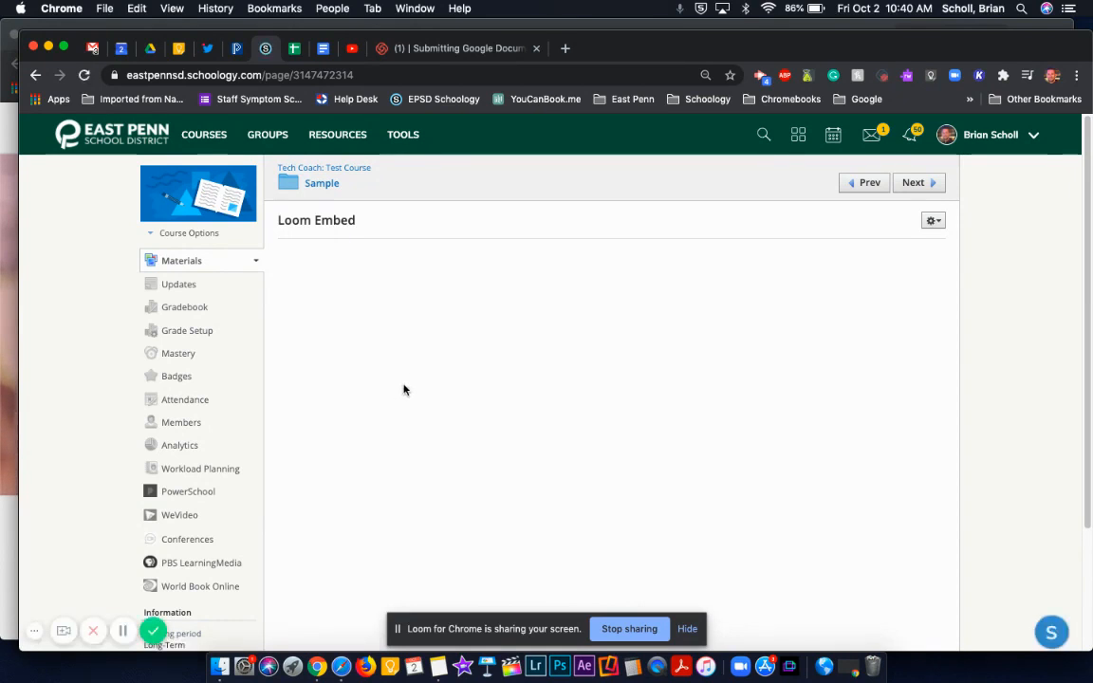
Edit the Loom Embed page and stretch the collapsed video frame downward to give it height.
left_click(934, 220)
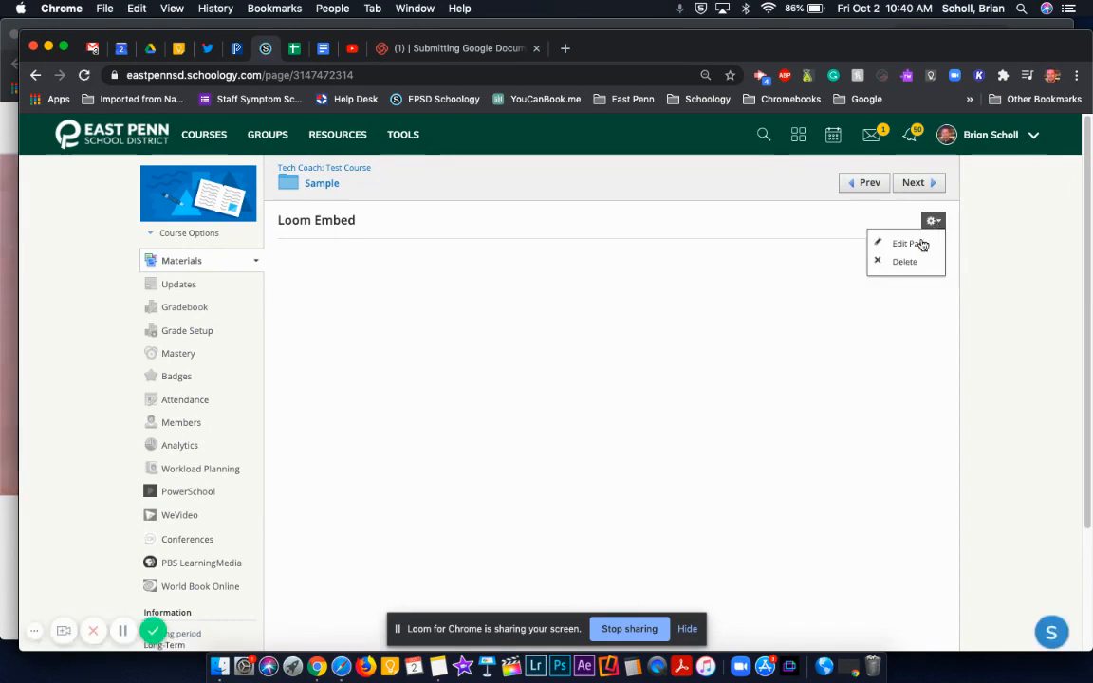
left_click(918, 242)
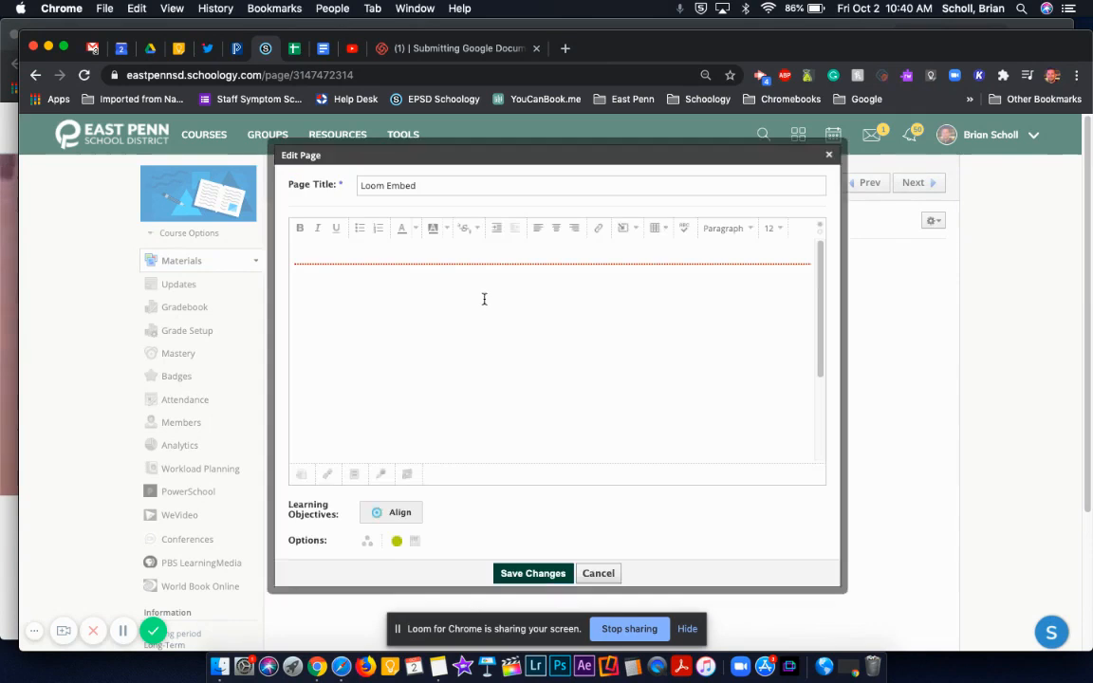
left_click(537, 267)
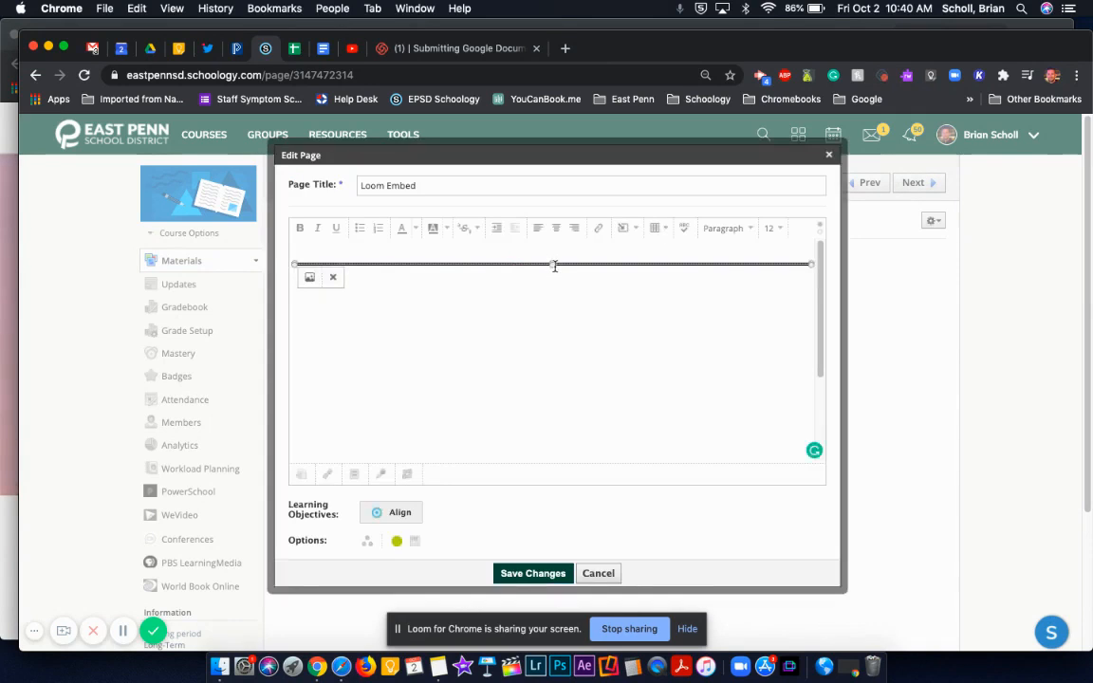
left_click_drag(555, 266, 569, 465)
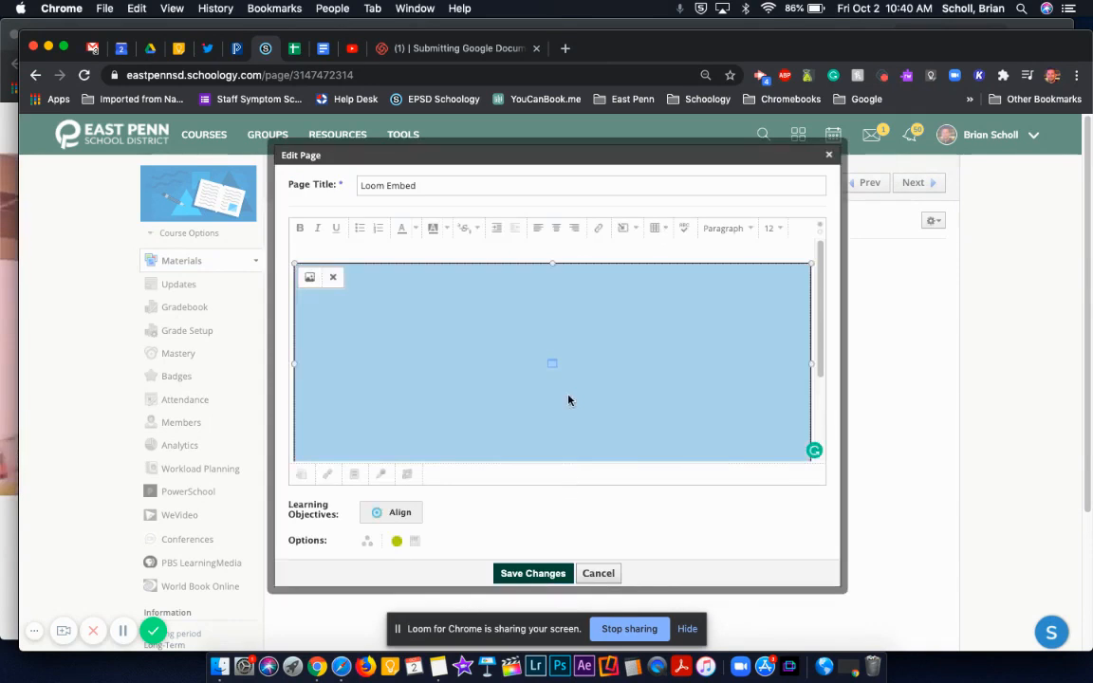
Turn on Display inline for the Loom Embed page and save the changes.
left_click(416, 545)
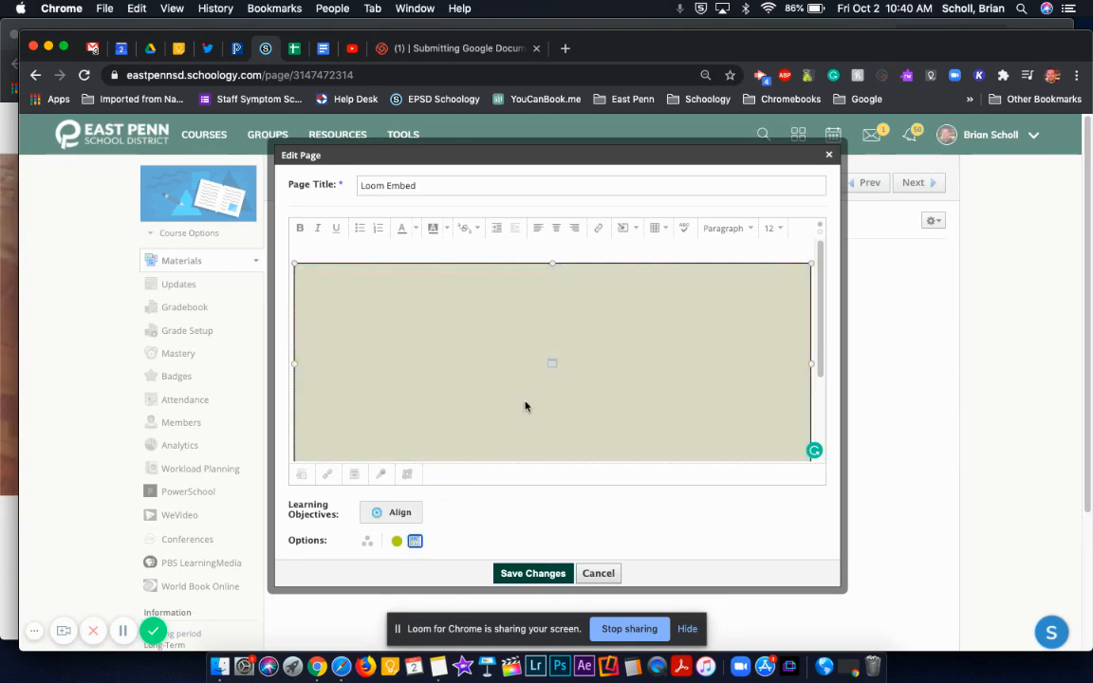
scroll(524, 406, "down", 1)
left_click(522, 575)
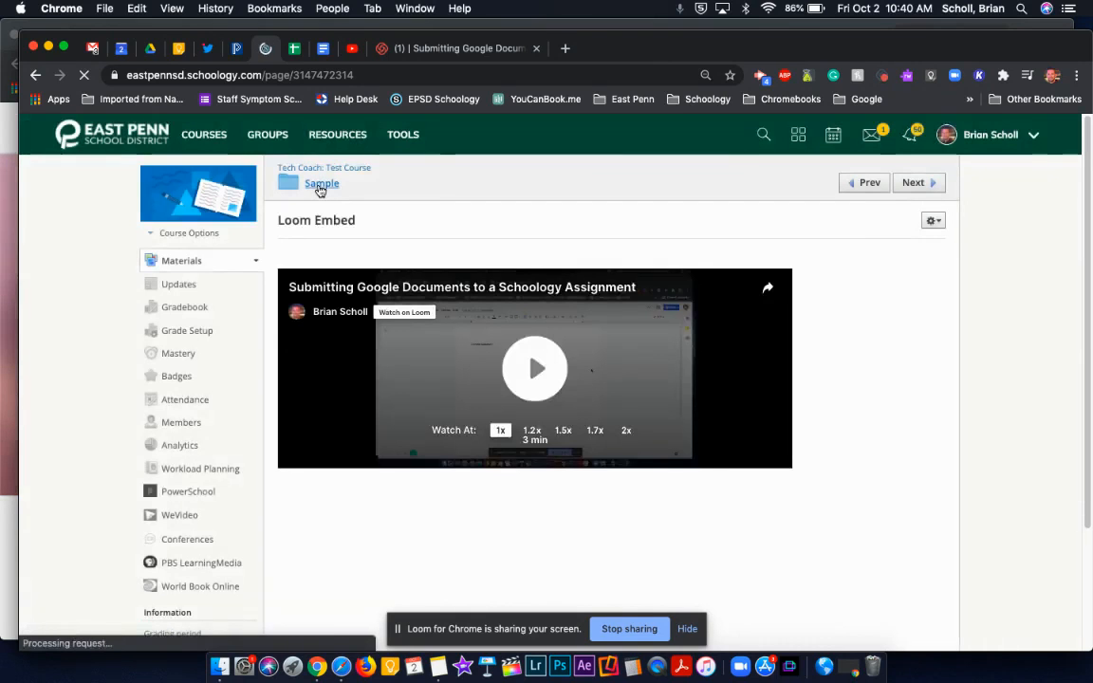
Go to the Sample folder and briefly play the inline Loom video, then pause it.
left_click(320, 187)
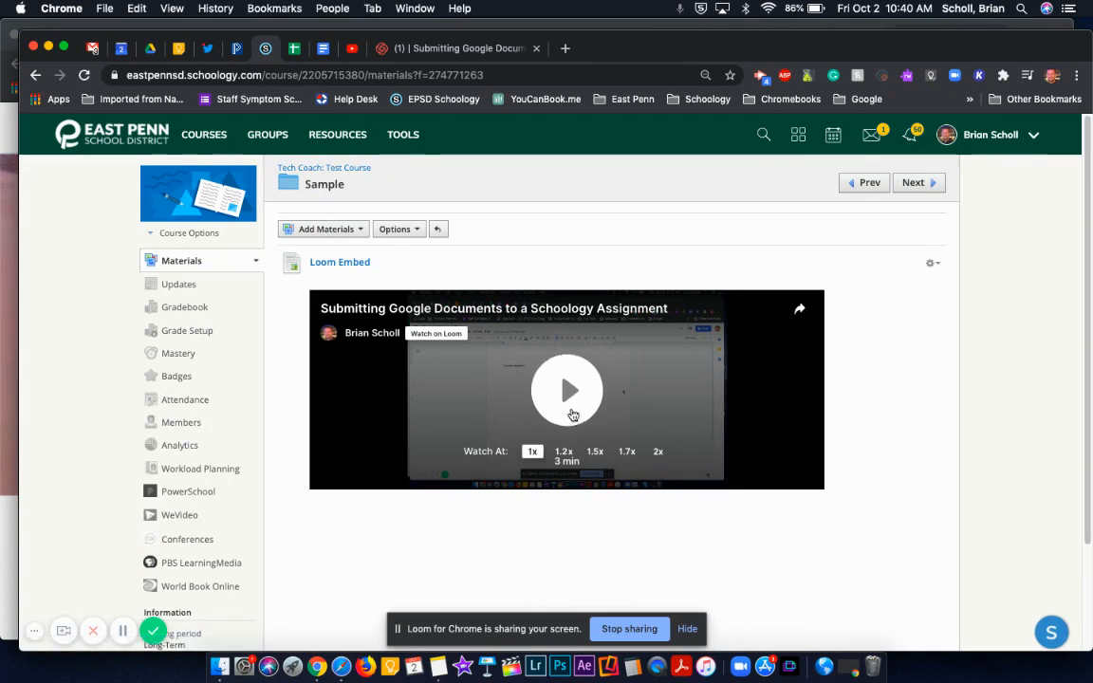
left_click(567, 393)
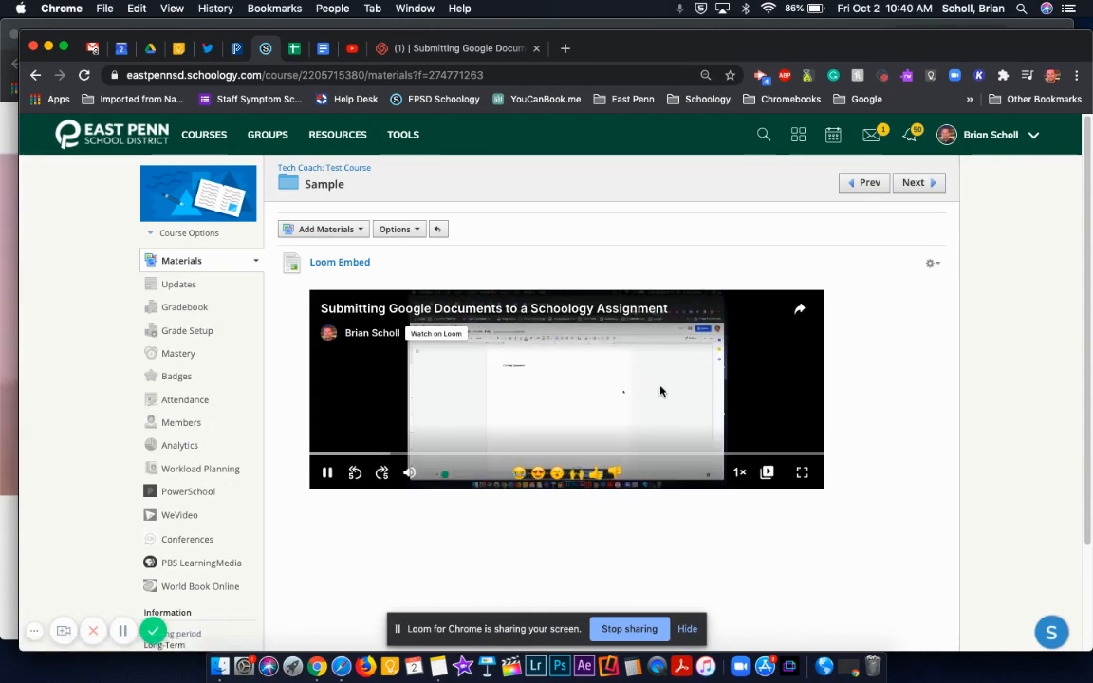
left_click(327, 472)
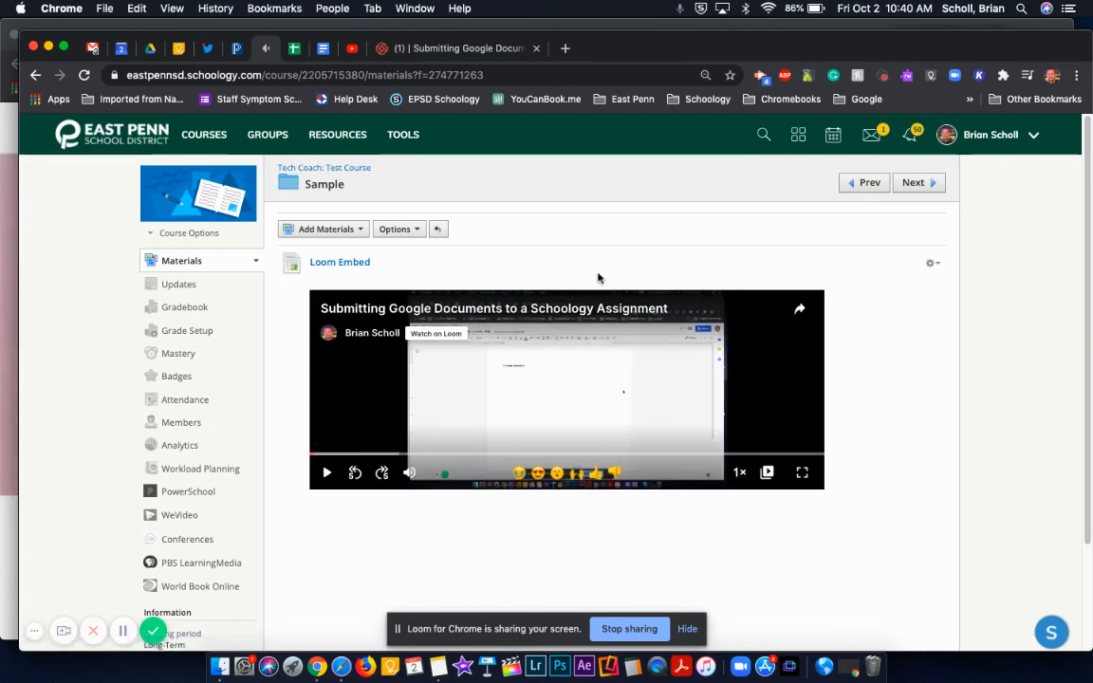
Edit the Loom Embed page from the folder, turn off Display inline, and save the changes.
left_click(933, 265)
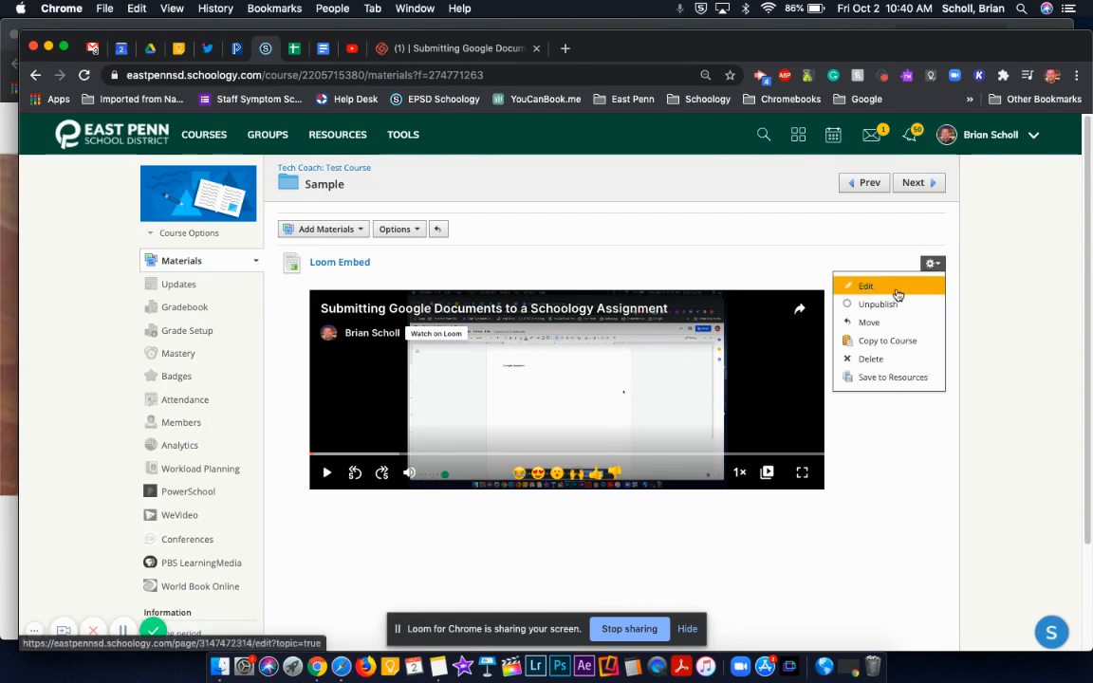
left_click(865, 286)
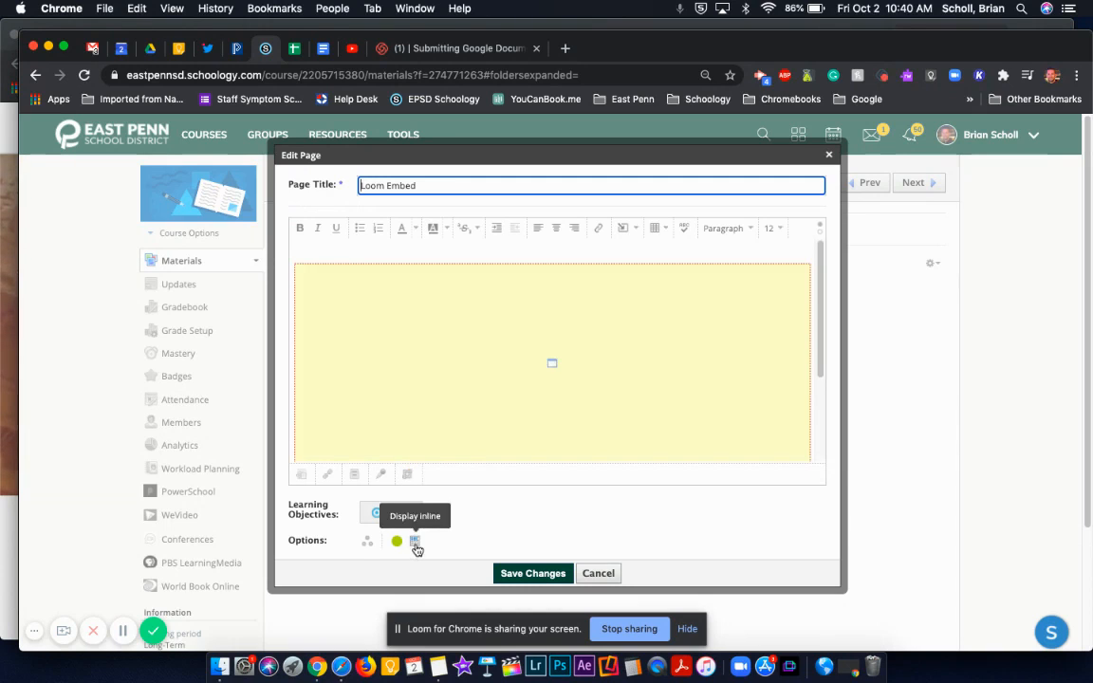
left_click(415, 543)
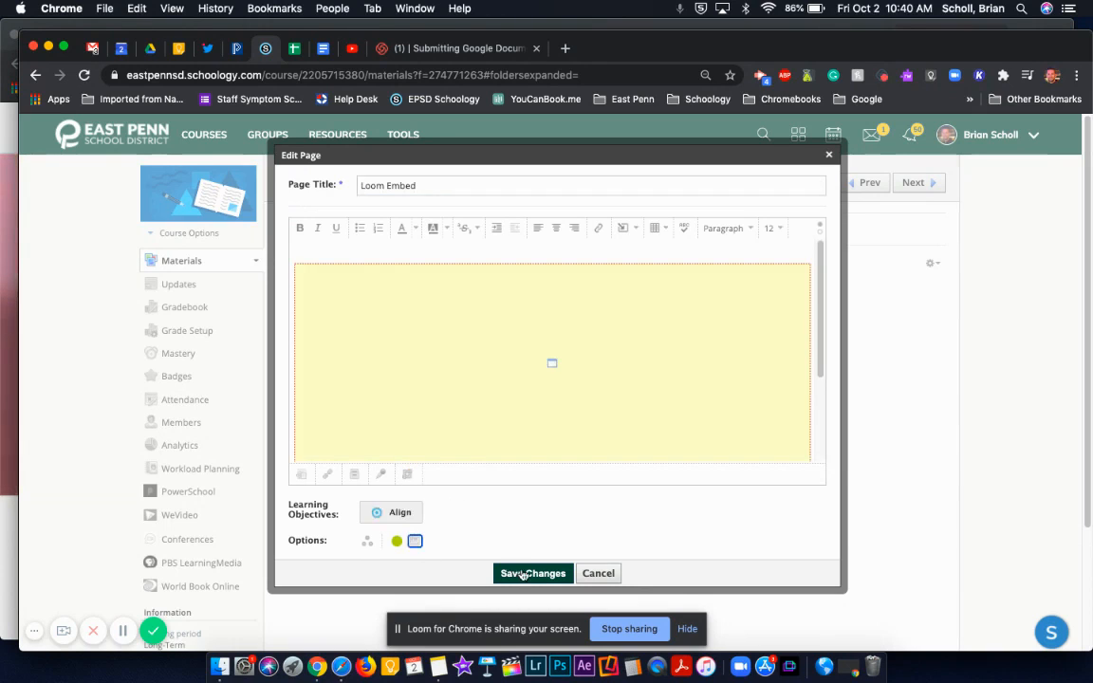
left_click(532, 573)
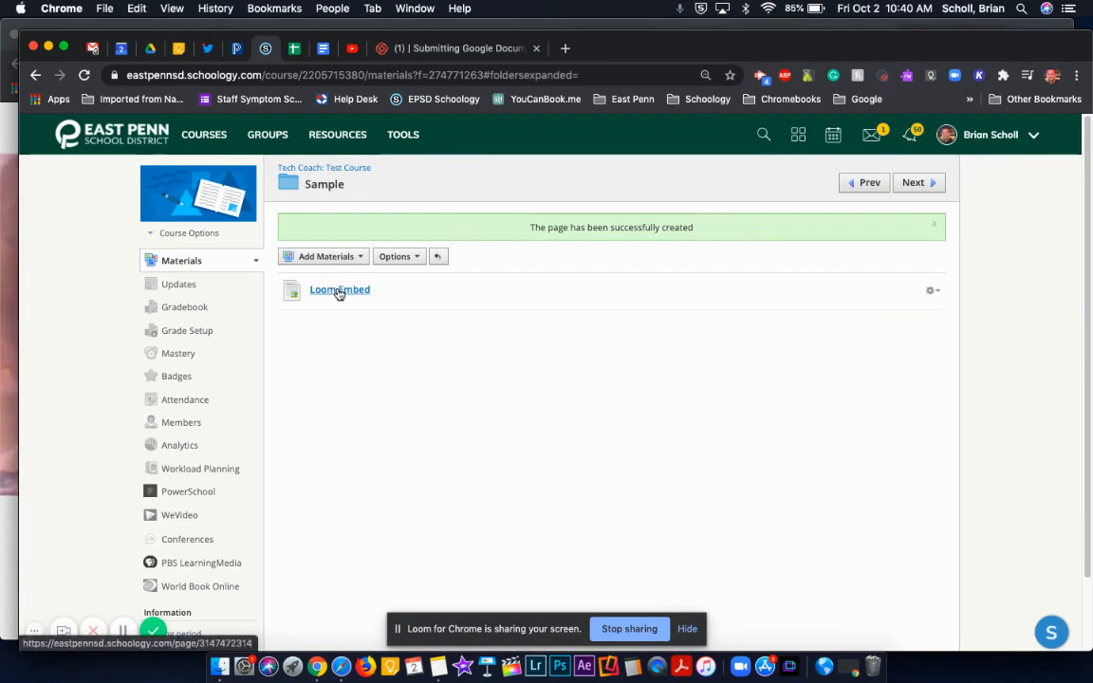
Return to the course's main materials list and examine how the inline Sample EdPuzzle Embed page displays among the other materials.
left_click(220, 265)
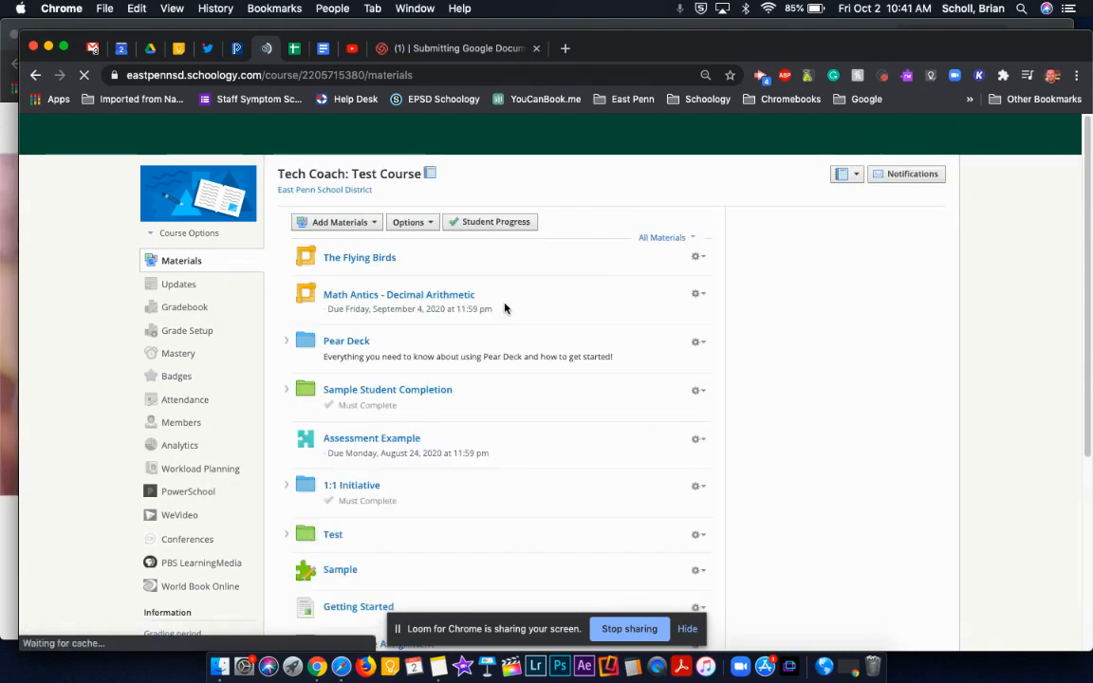
scroll(505, 307, "down", 10)
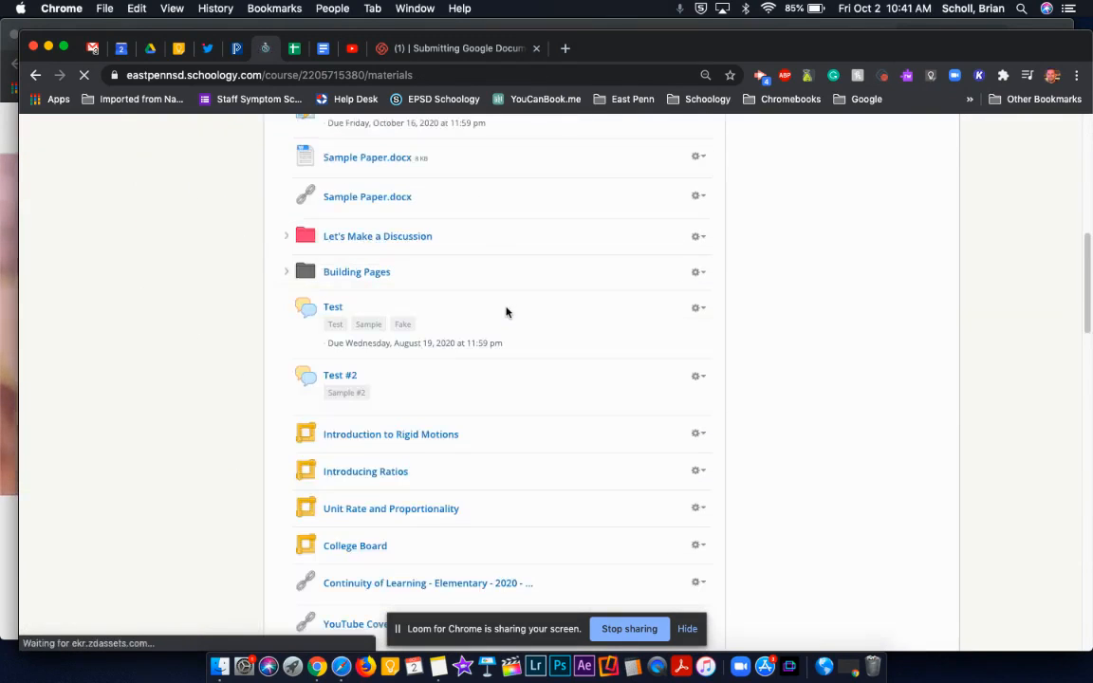
scroll(505, 311, "down", 6)
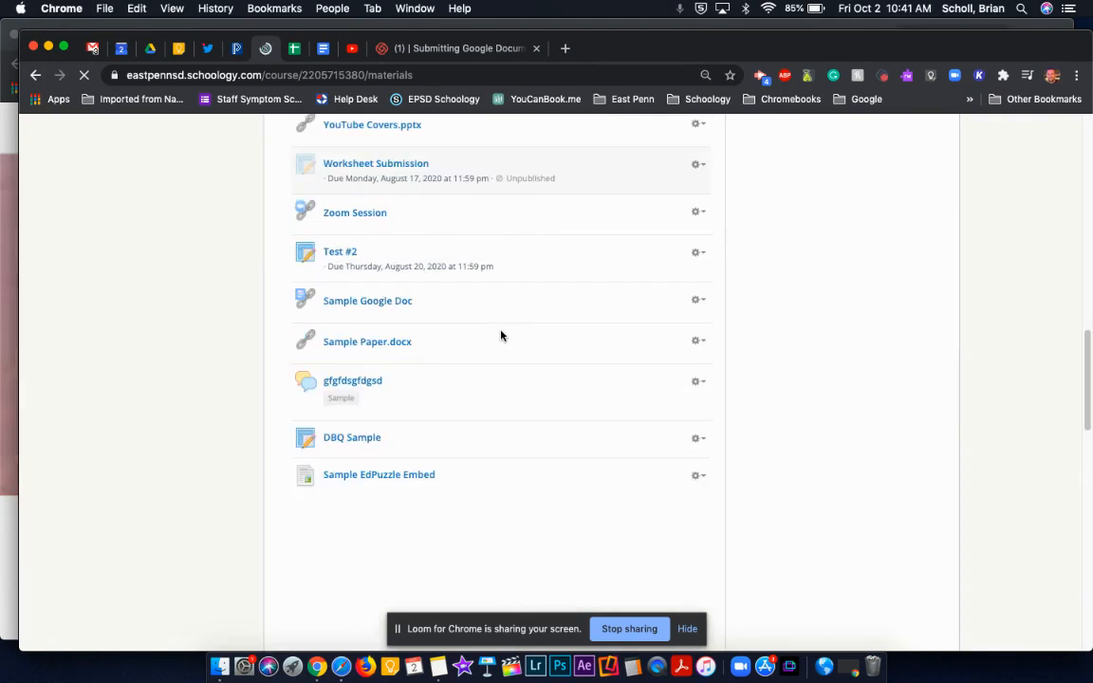
scroll(501, 335, "down", 4)
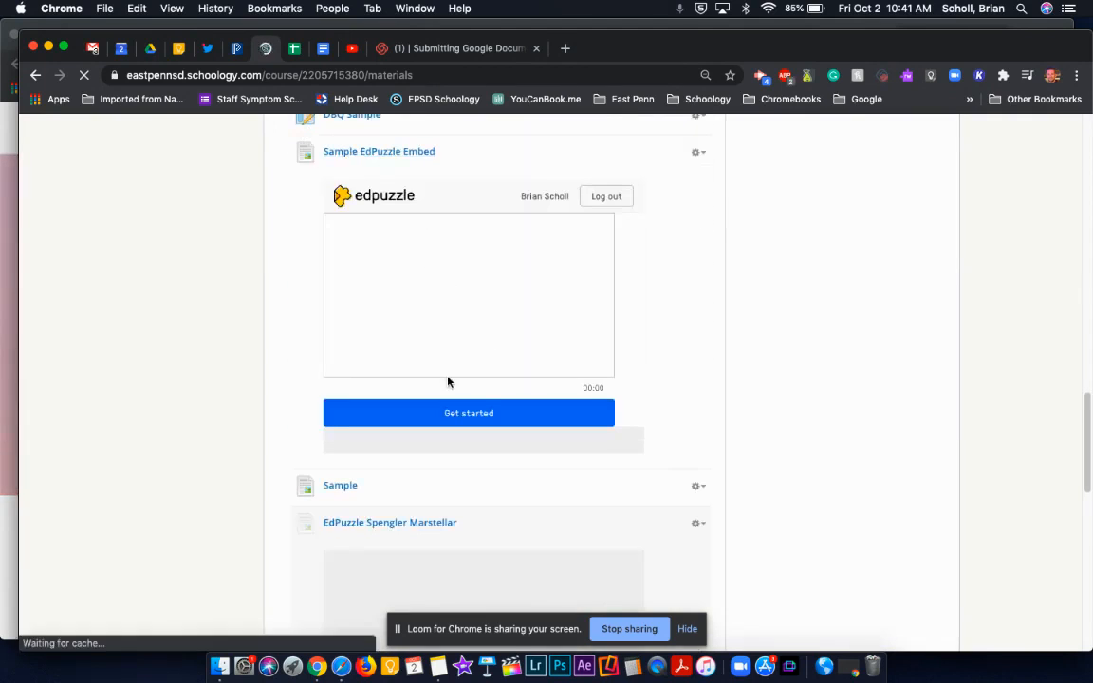
scroll(450, 380, "up", 3)
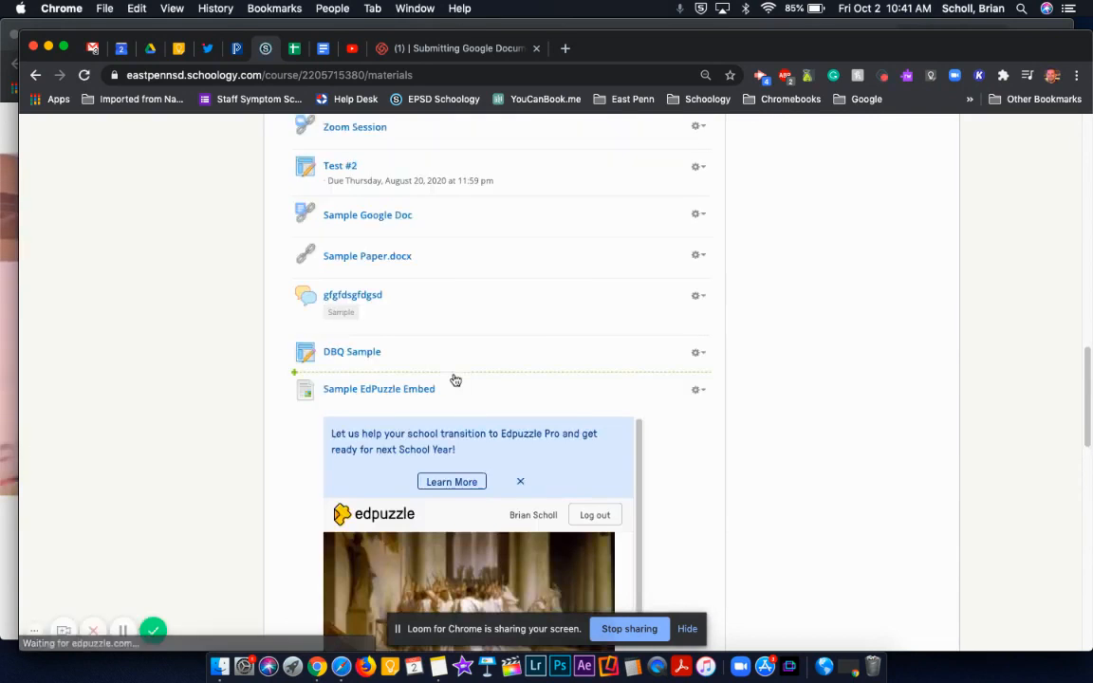
scroll(455, 380, "down", 1)
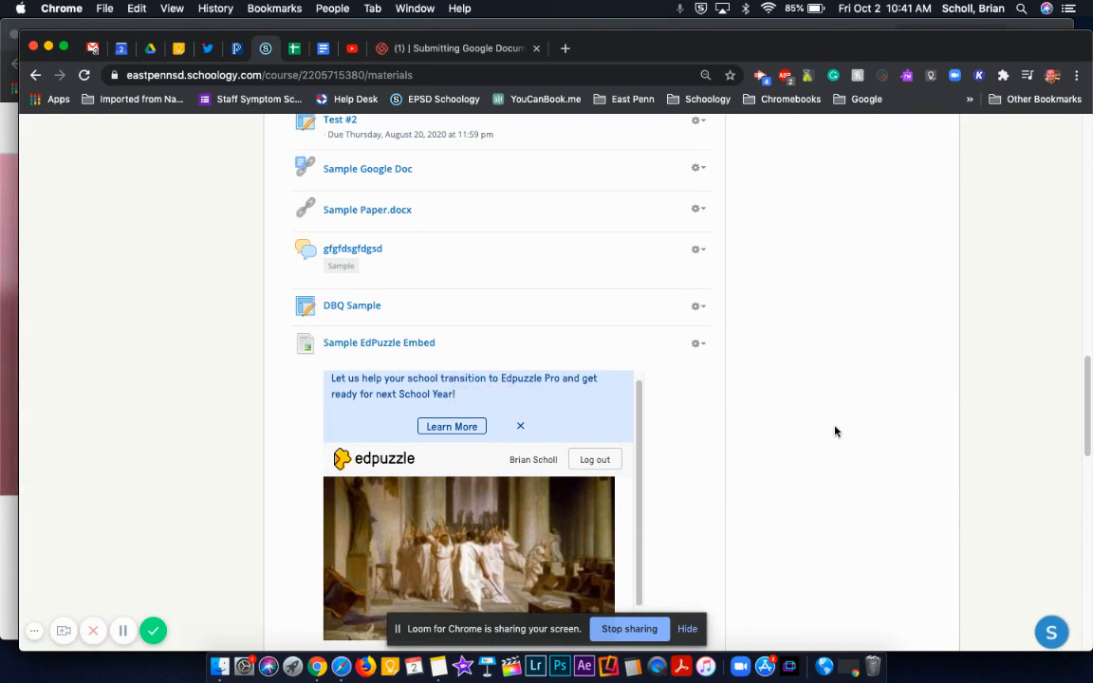
scroll(835, 432, "up", 3)
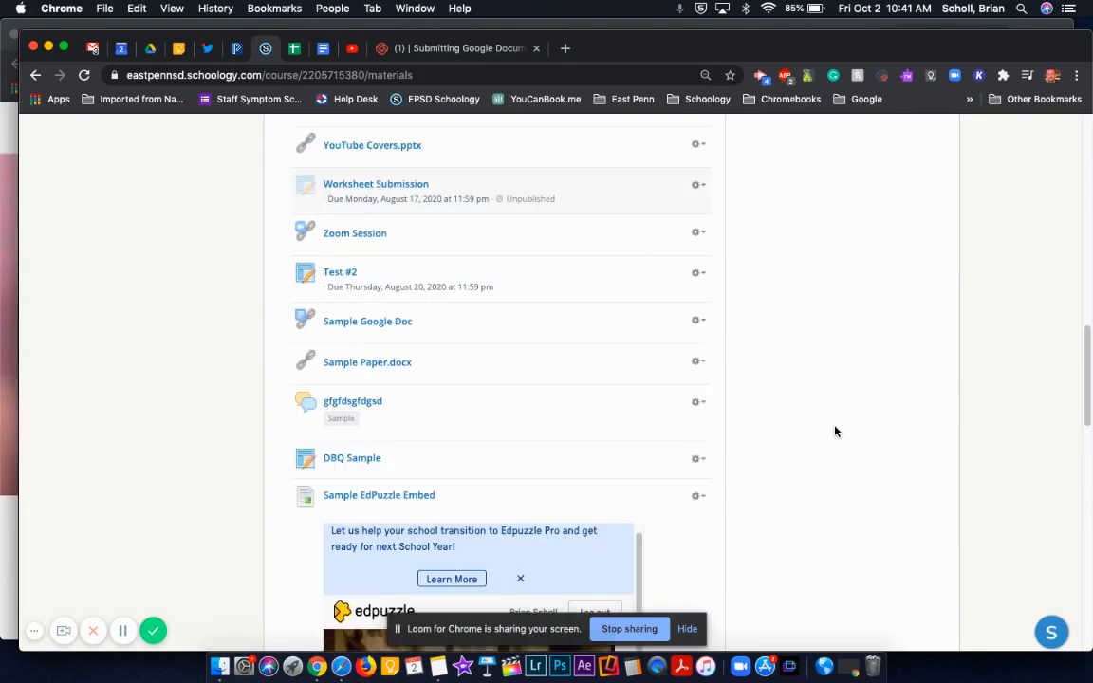